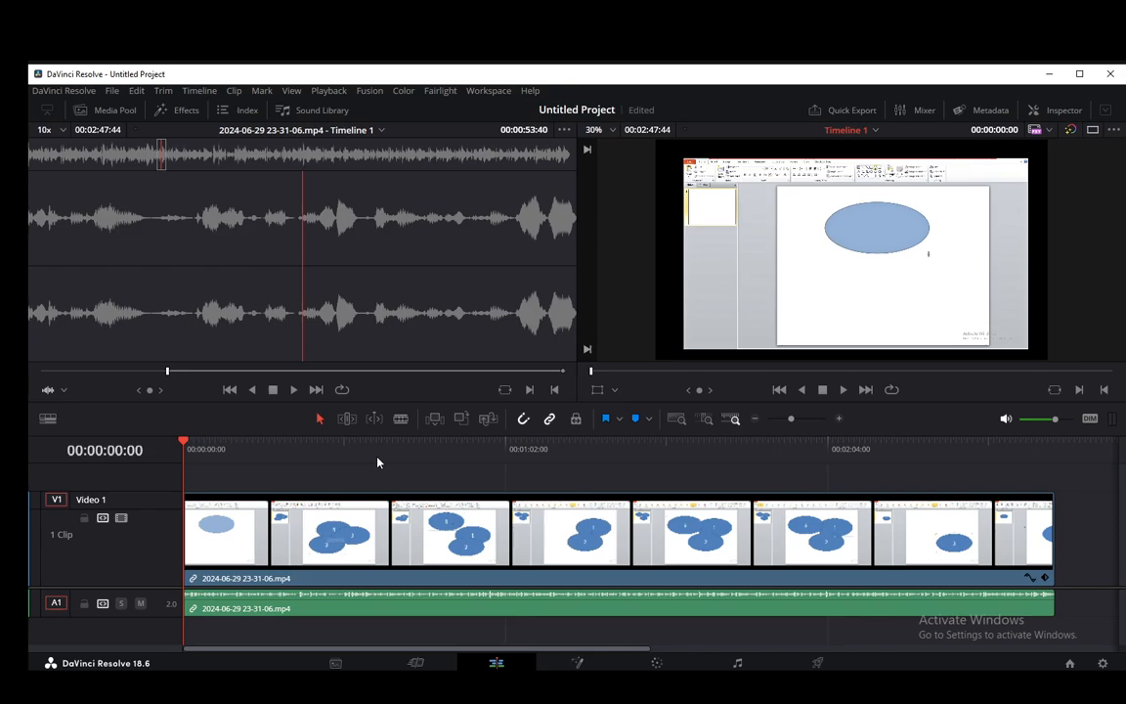
Switch to the Fairlight page to work on the timeline's audio.
click(737, 663)
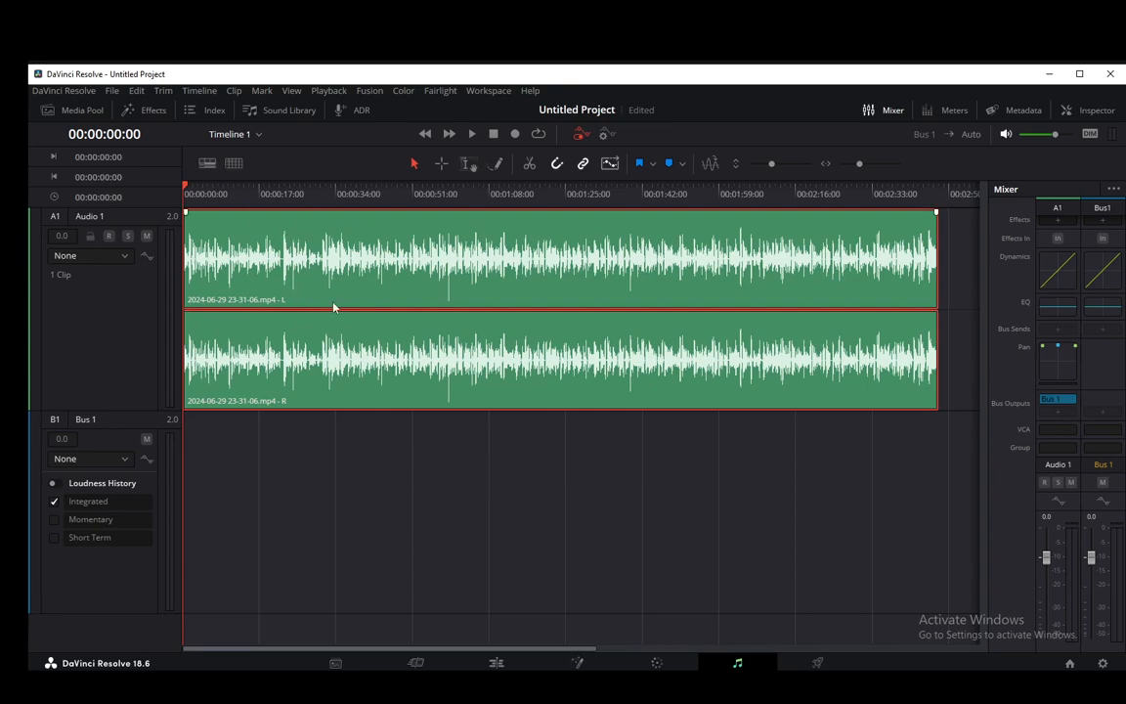
click(207, 163)
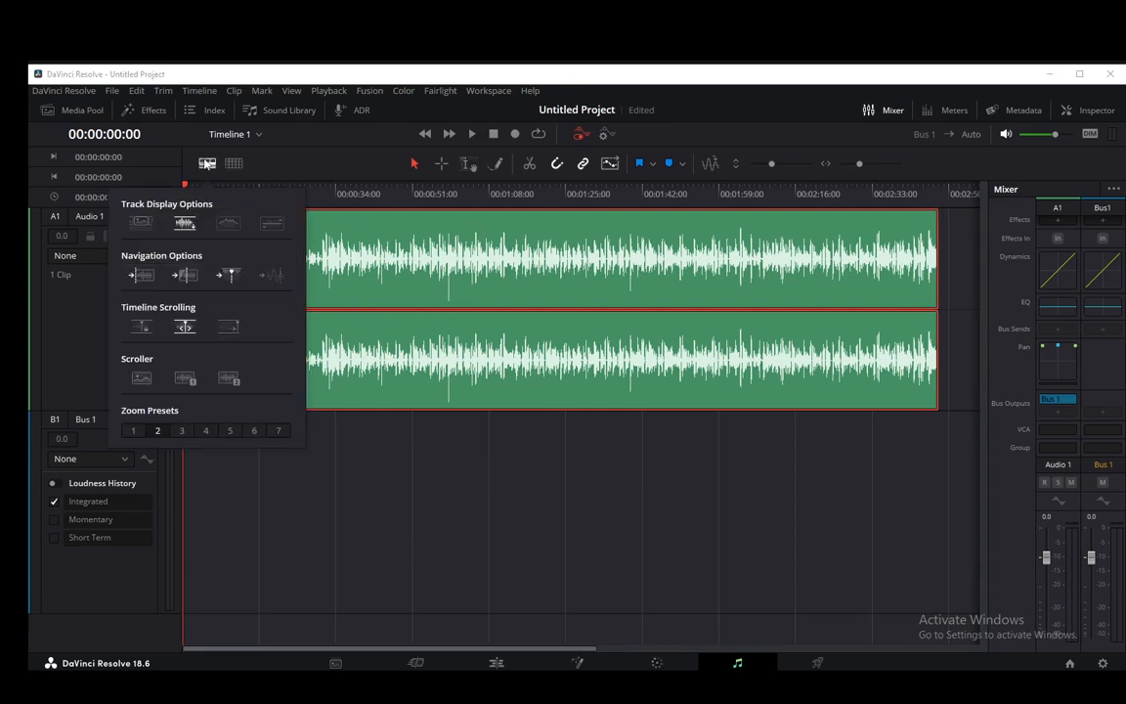
click(199, 229)
click(273, 231)
click(223, 227)
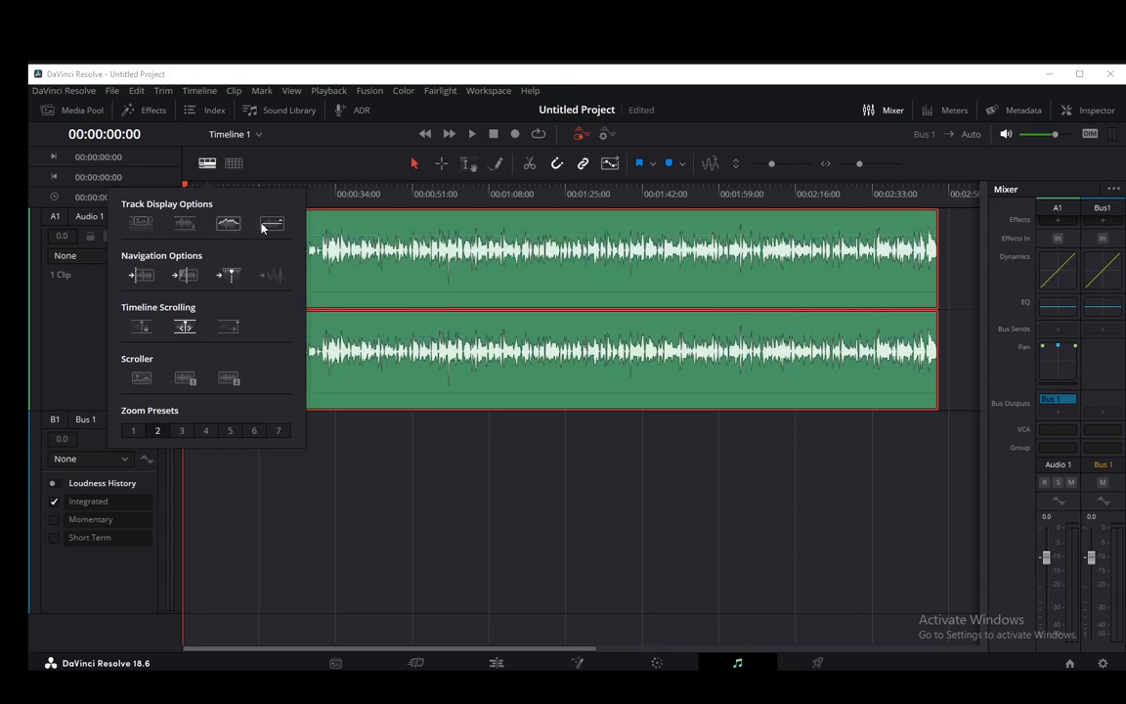
click(265, 226)
click(227, 227)
click(189, 227)
click(144, 226)
click(187, 226)
click(146, 226)
click(191, 227)
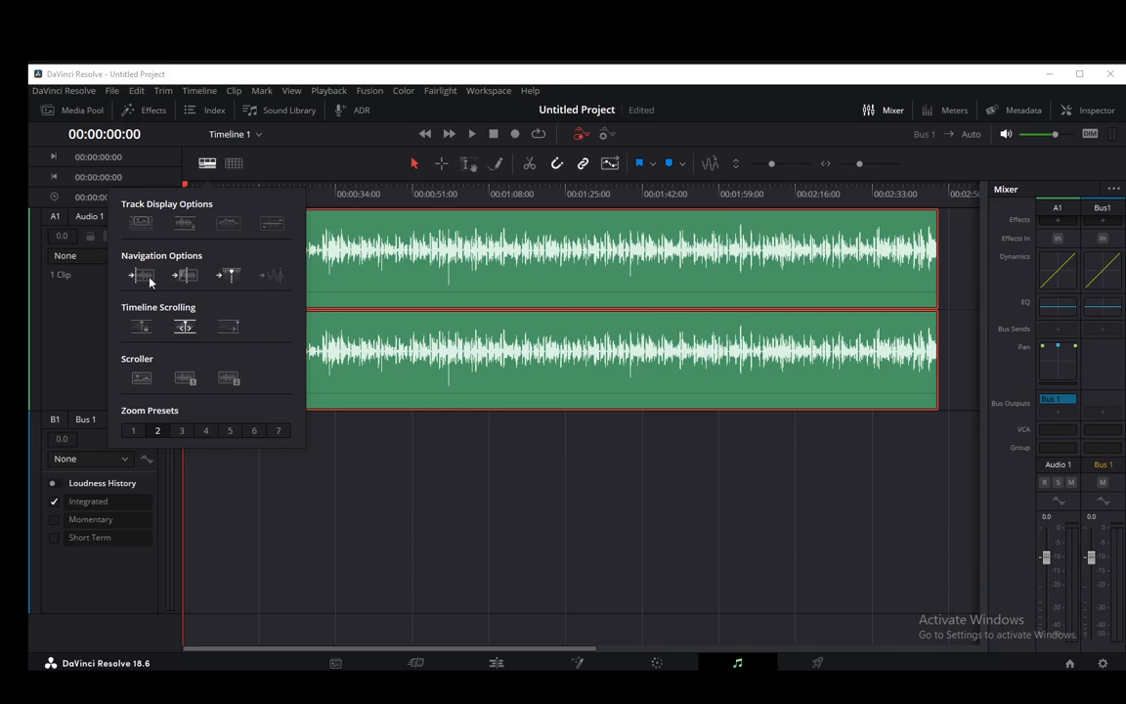
click(184, 225)
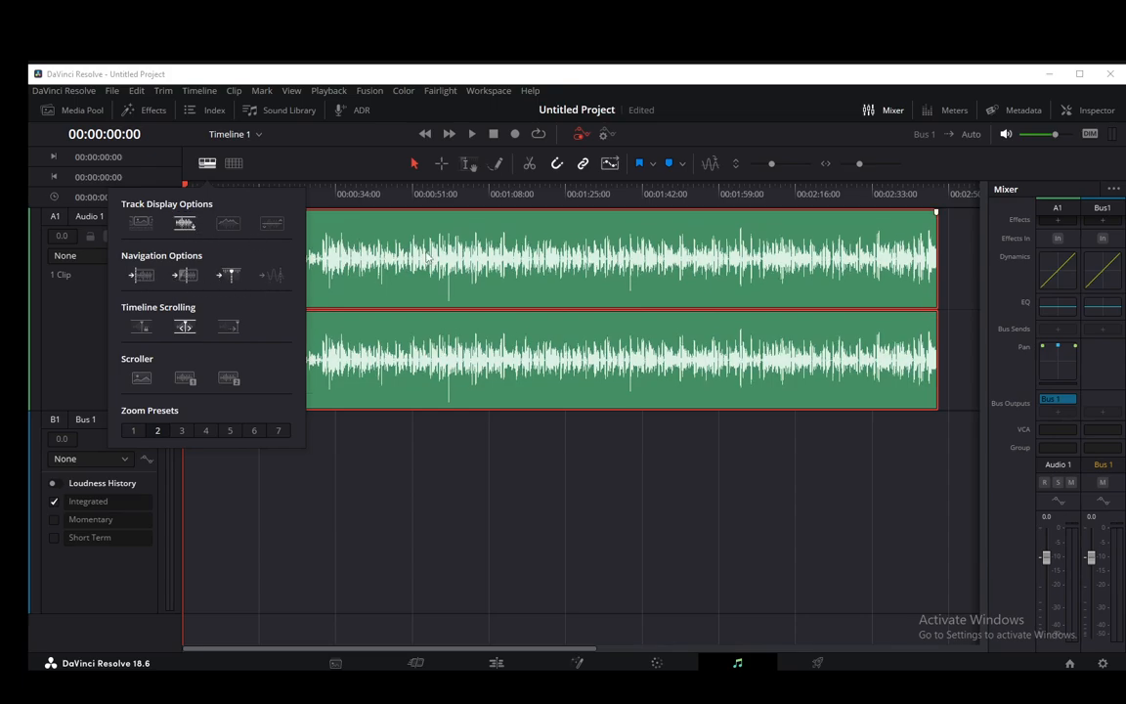
click(207, 162)
click(235, 163)
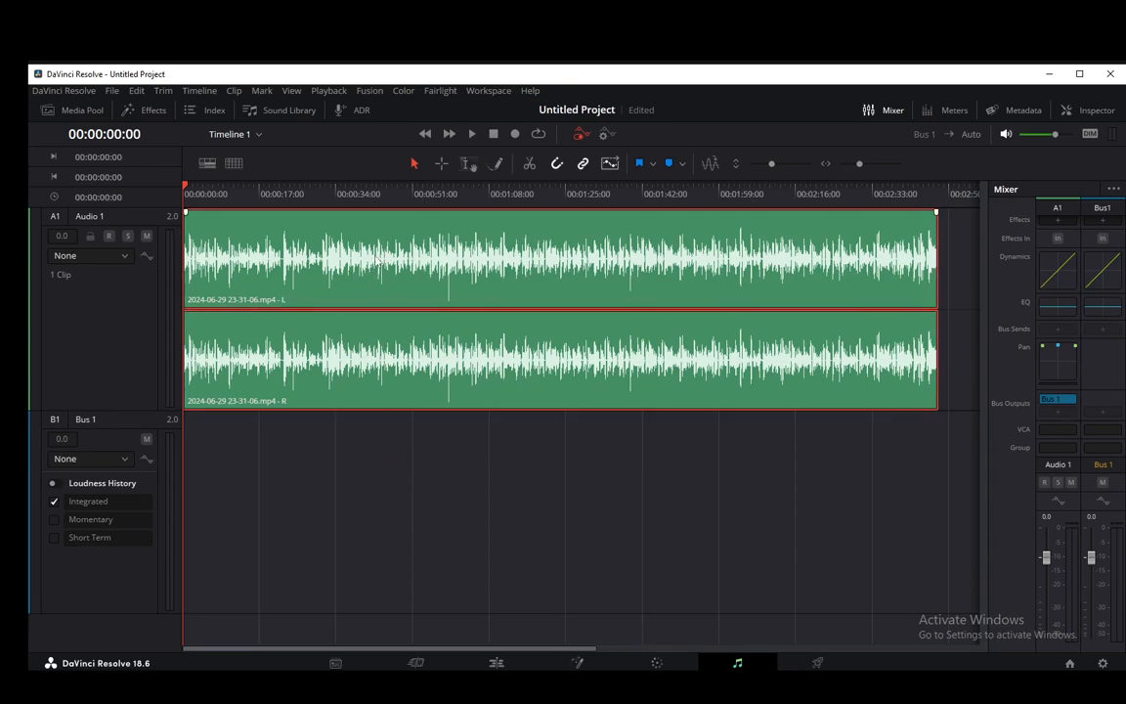
click(235, 134)
click(246, 157)
click(243, 135)
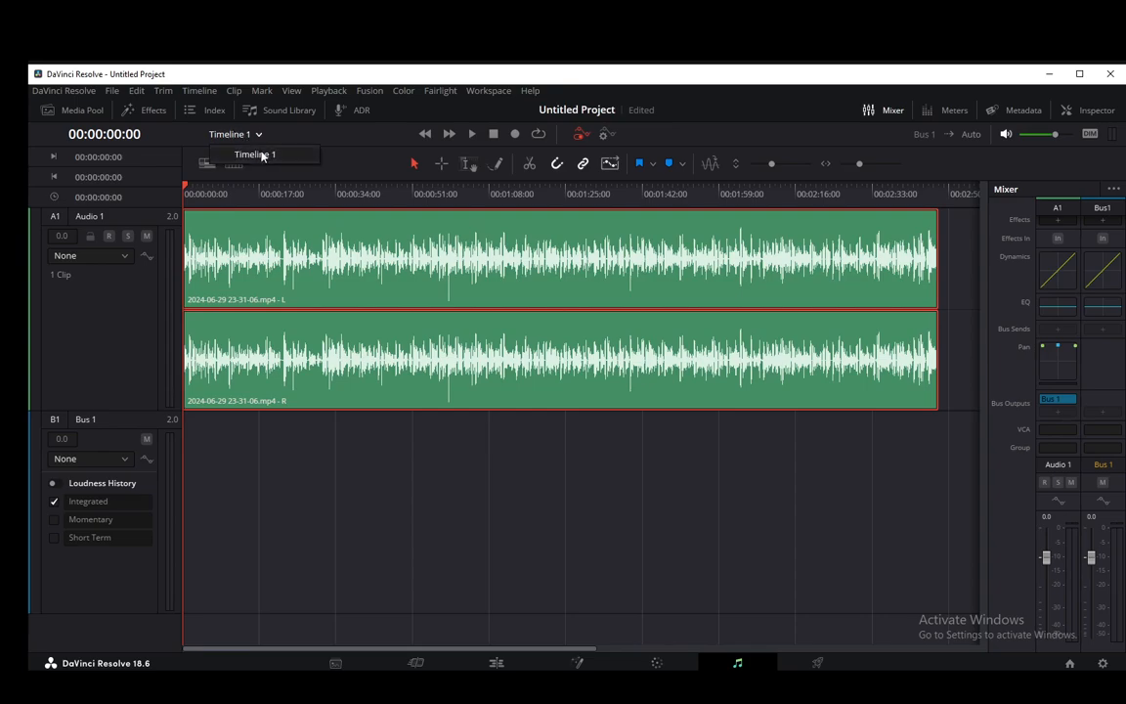
click(262, 155)
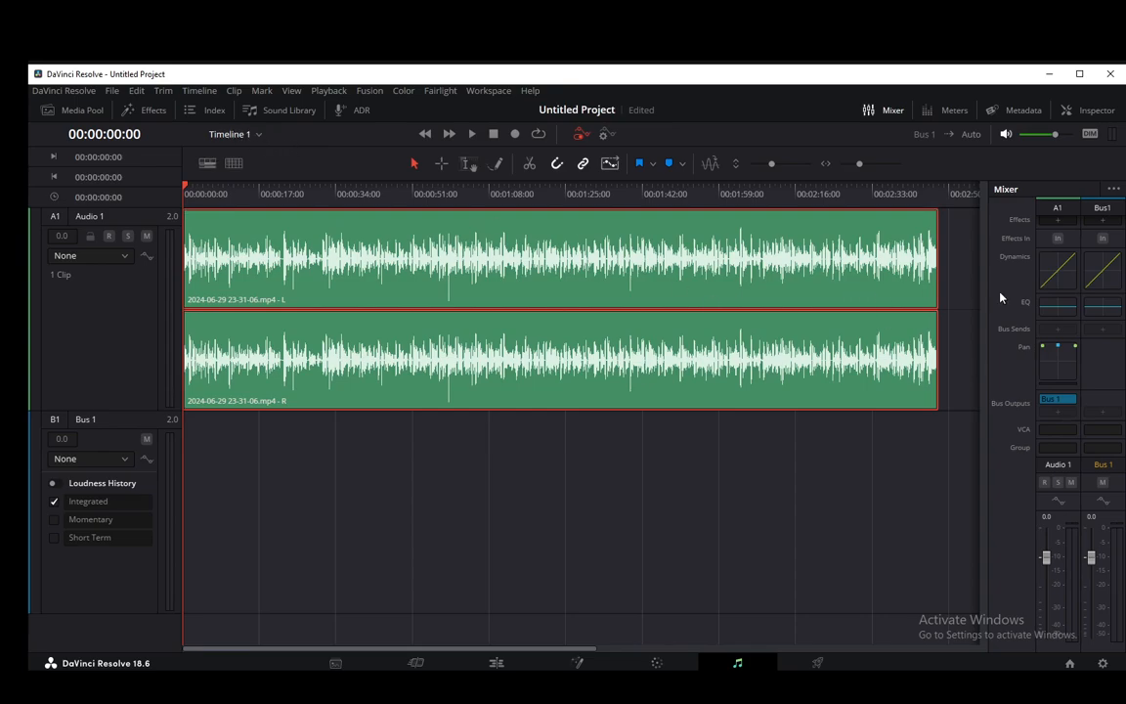
Open the equalizer for the Audio 1 track and play the clip with the monitoring volume lowered slightly.
scroll(1093, 282, up, 2)
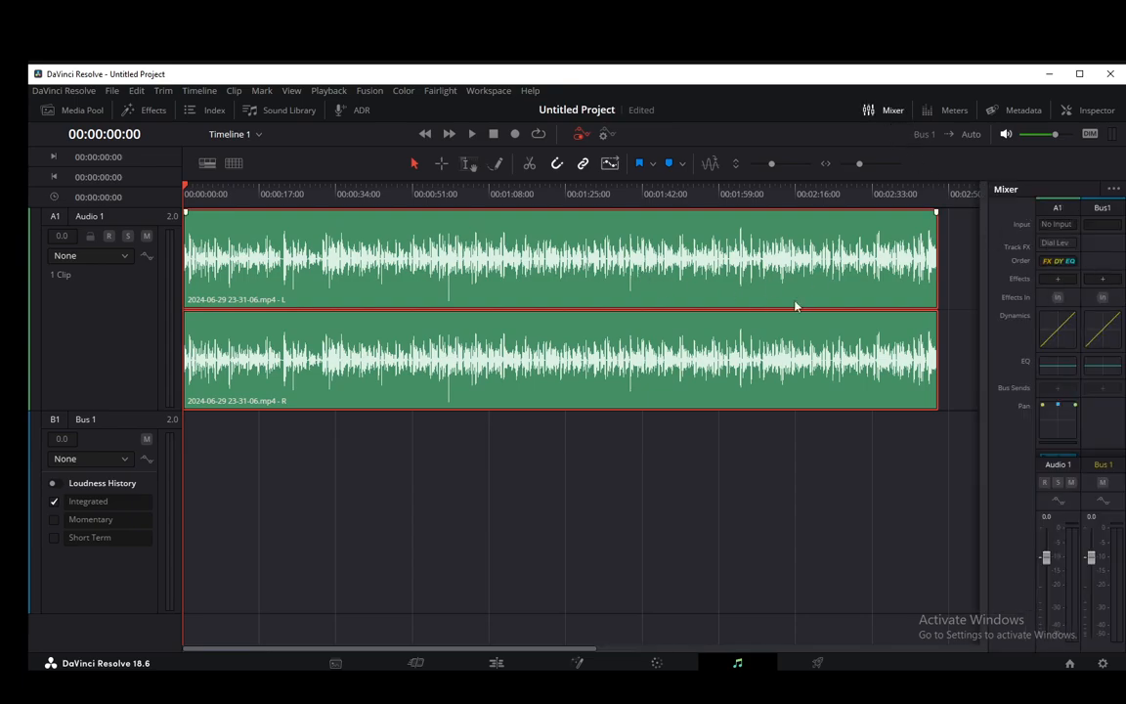
double_click(1059, 366)
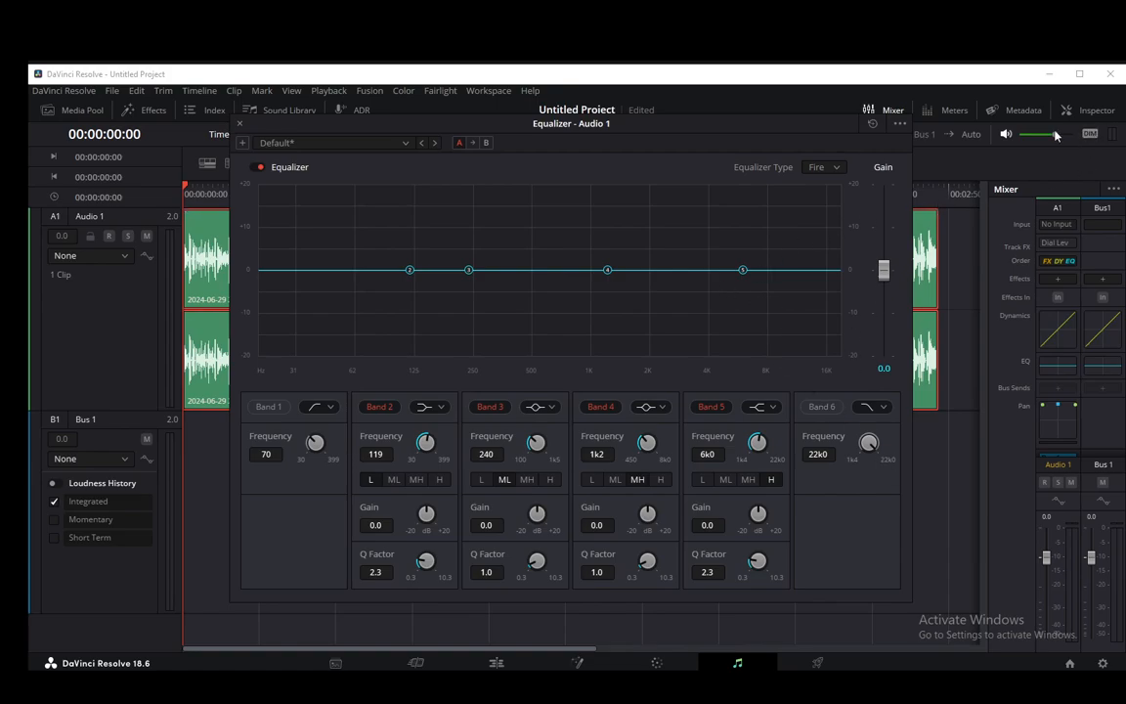
mouse_move(1054, 137)
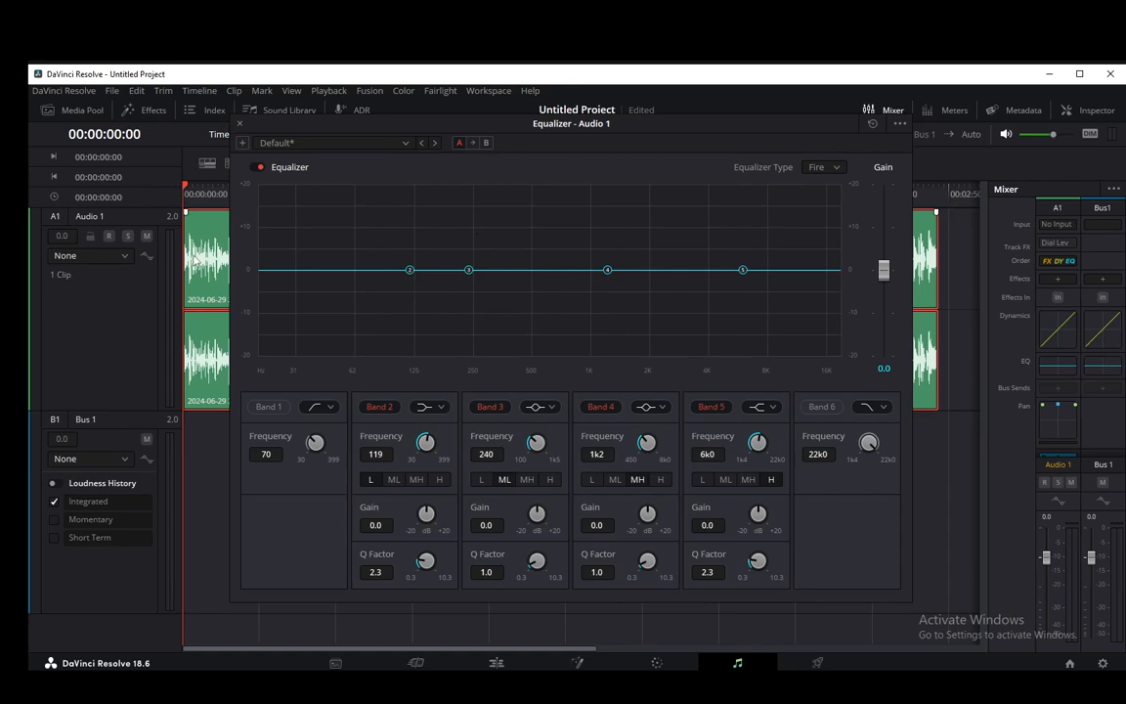
key(space)
mouse_move(1054, 135)
mouse_down()
mouse_move(1039, 137)
mouse_move(1052, 136)
mouse_up()
key(space)
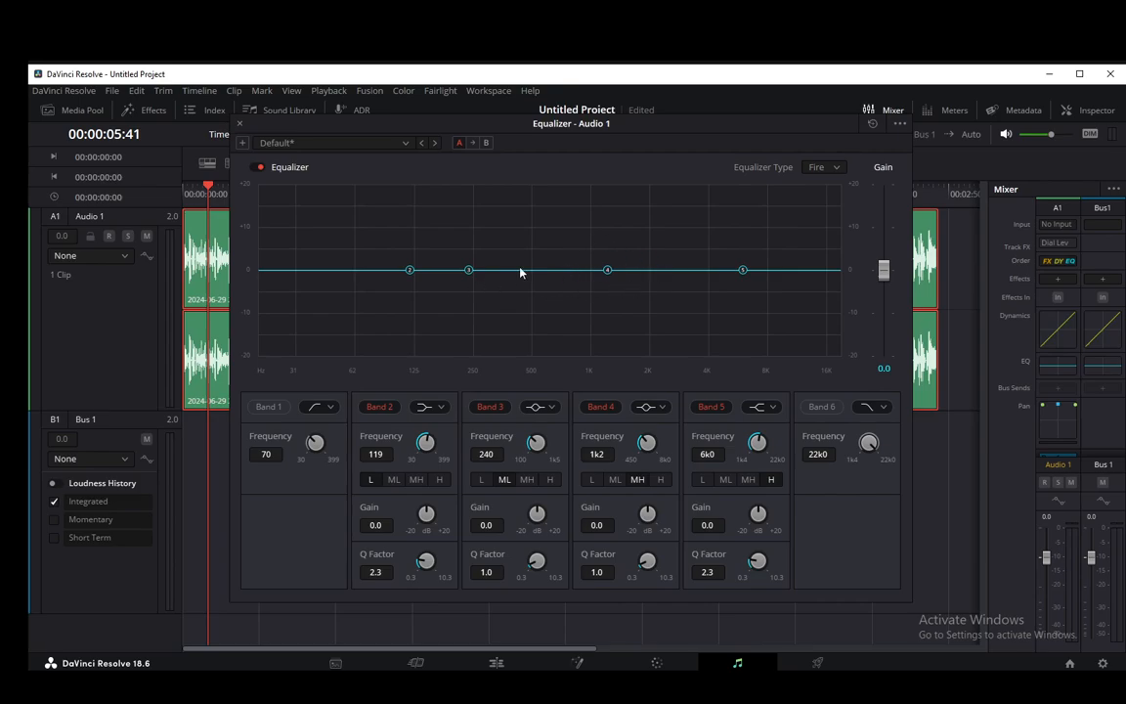
Choose the Fire equalizer type and shift Band 5 to about 6.5 kHz at 0 dB gain.
click(819, 167)
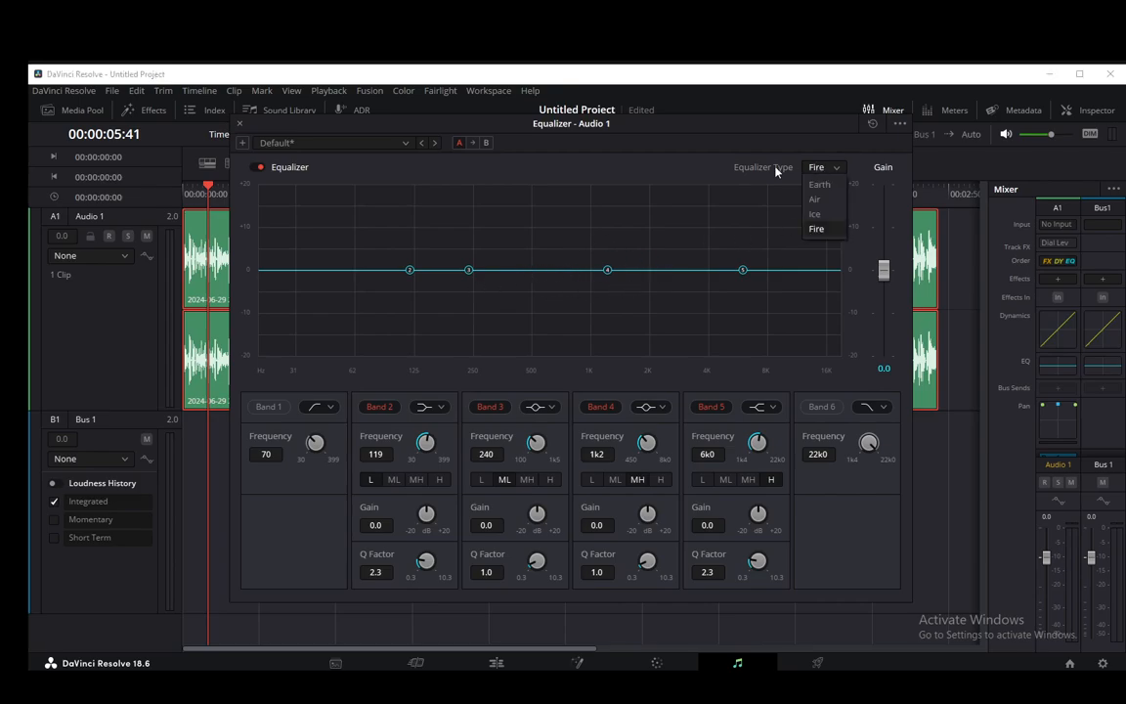
click(826, 228)
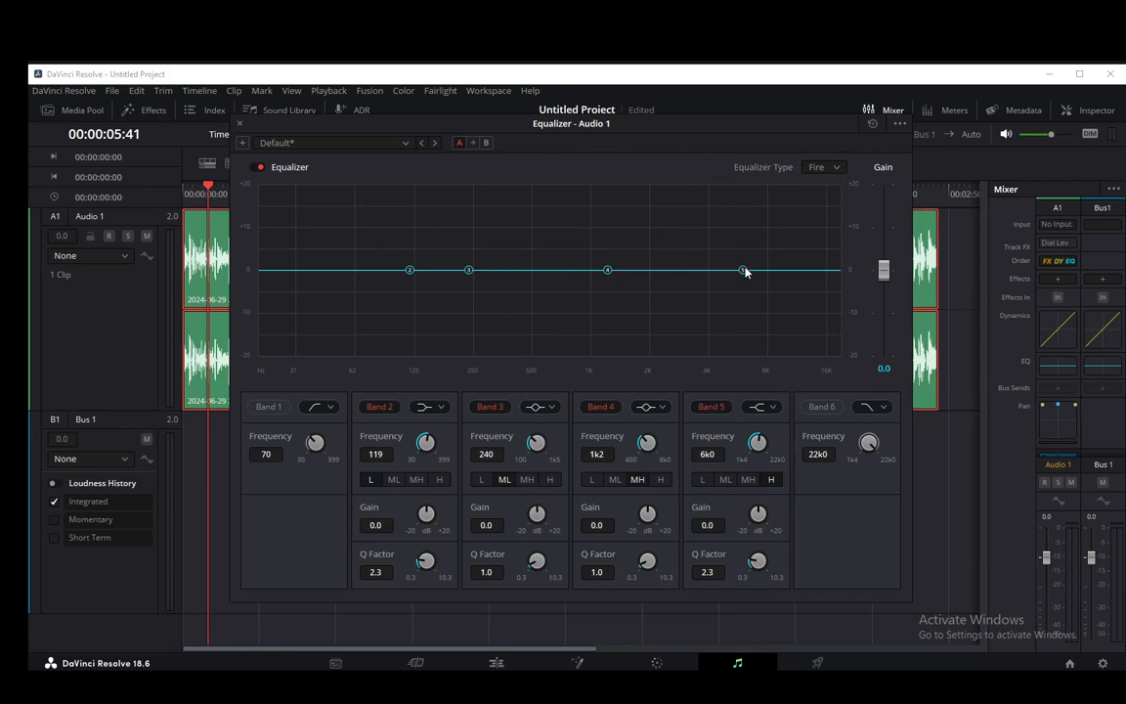
mouse_move(743, 269)
mouse_down()
mouse_move(712, 230)
mouse_move(763, 274)
mouse_up()
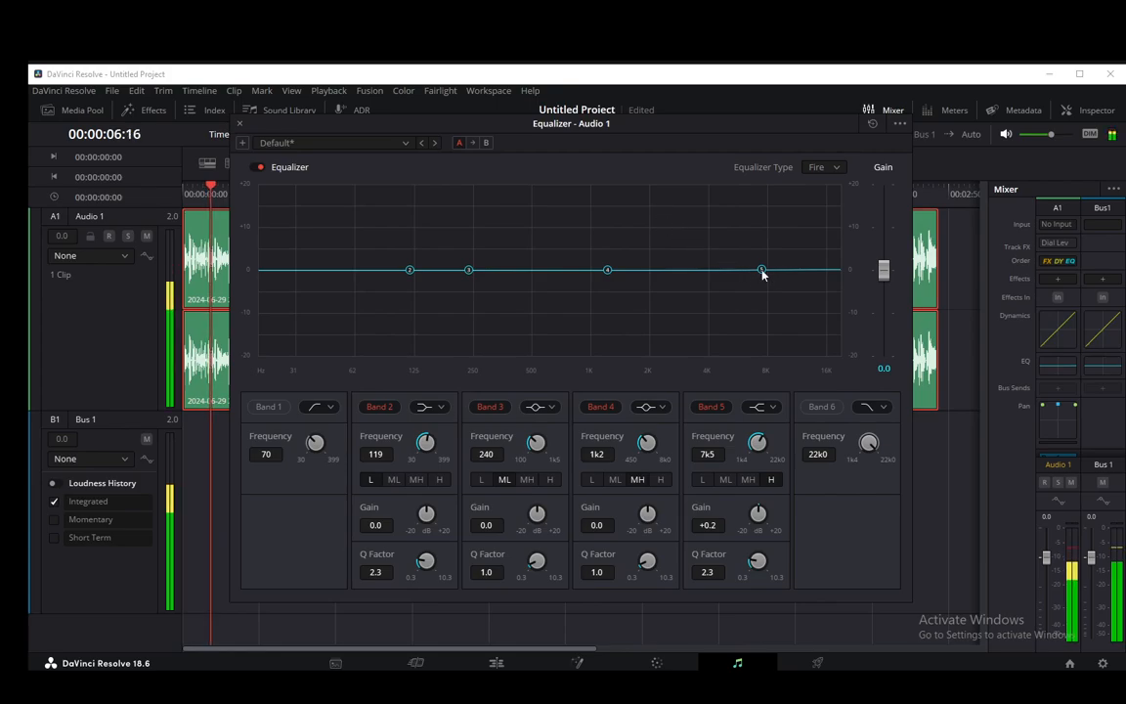
mouse_move(762, 271)
mouse_down()
mouse_move(696, 230)
mouse_move(751, 272)
mouse_up()
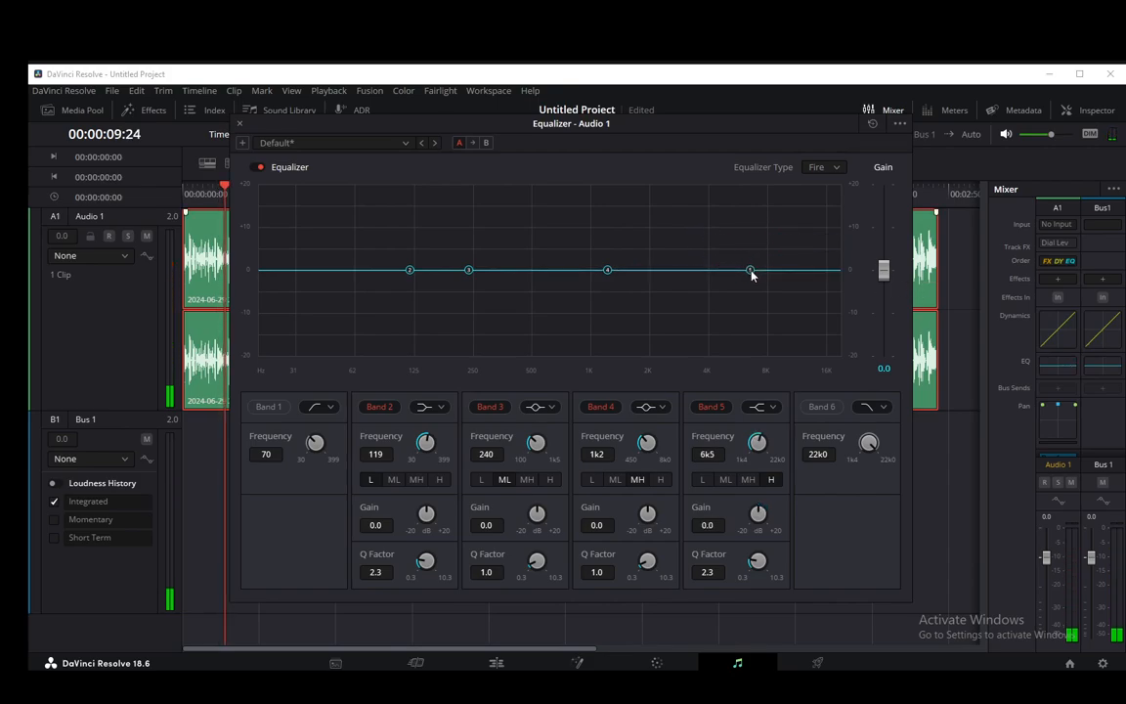
Change Band 5 to a bell filter with a Q factor of 0.3, at about 6.1 kHz and 0 dB gain.
click(768, 408)
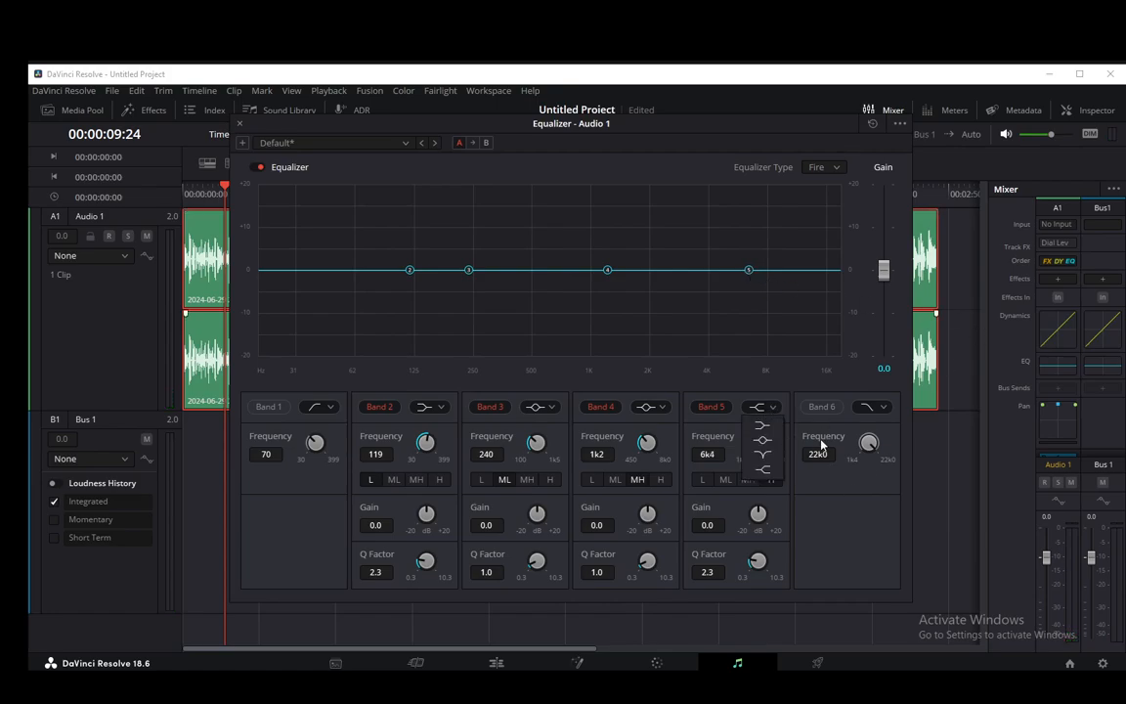
click(763, 442)
drag(749, 271, 752, 222)
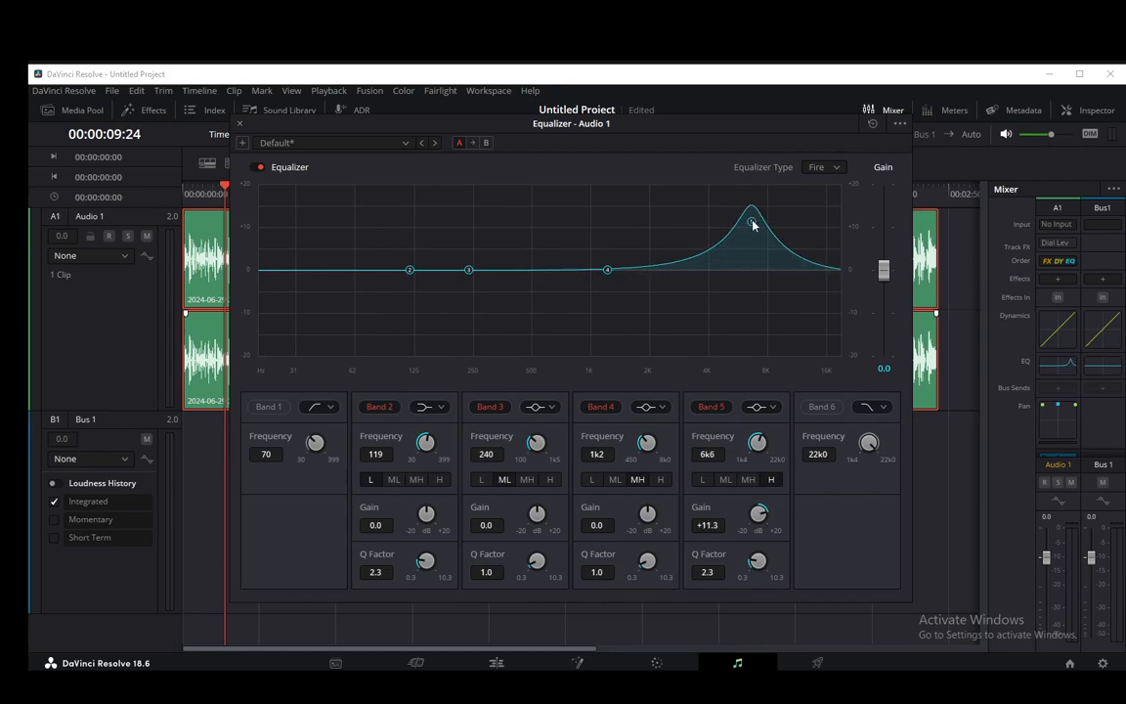
scroll(752, 223, down, 5)
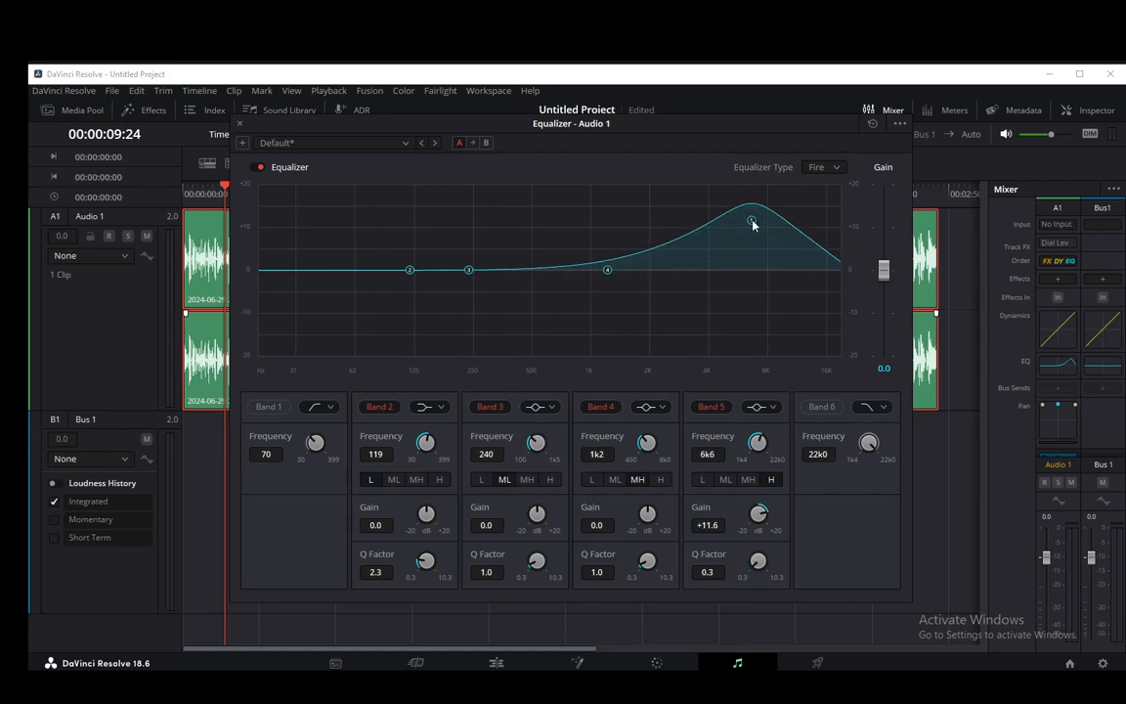
drag(753, 222, 747, 276)
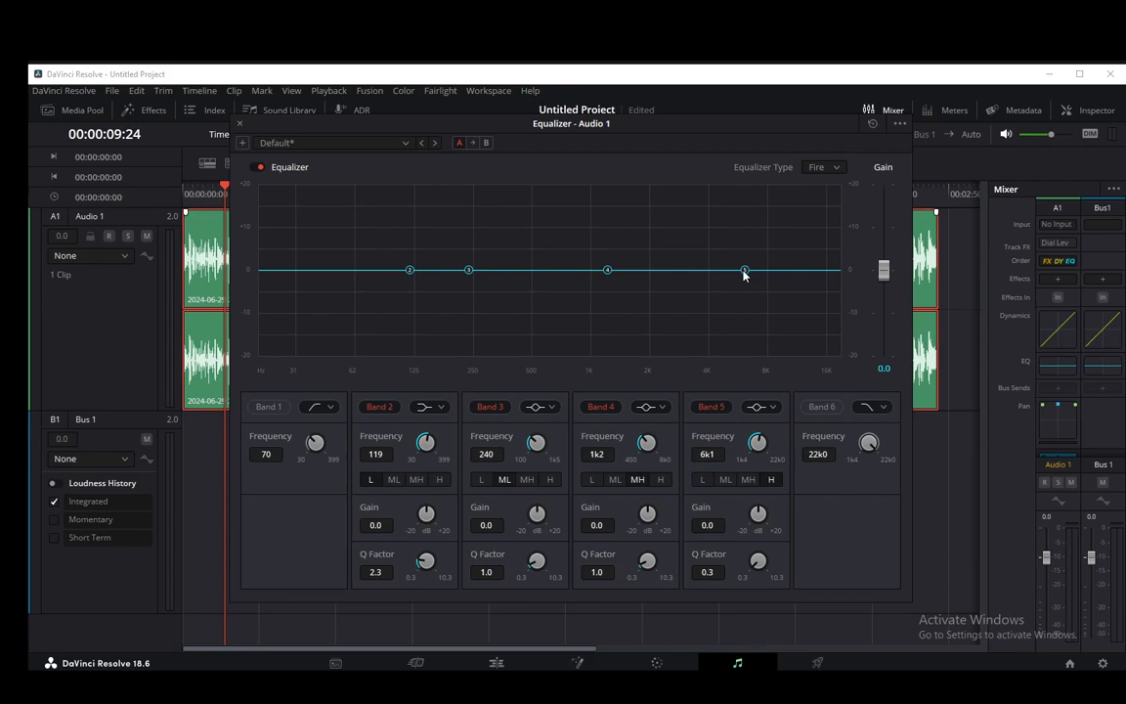
Boost Band 5 by about +9.9 dB at about 8 kHz while auditioning the audio.
key(space)
drag(744, 272, 784, 225)
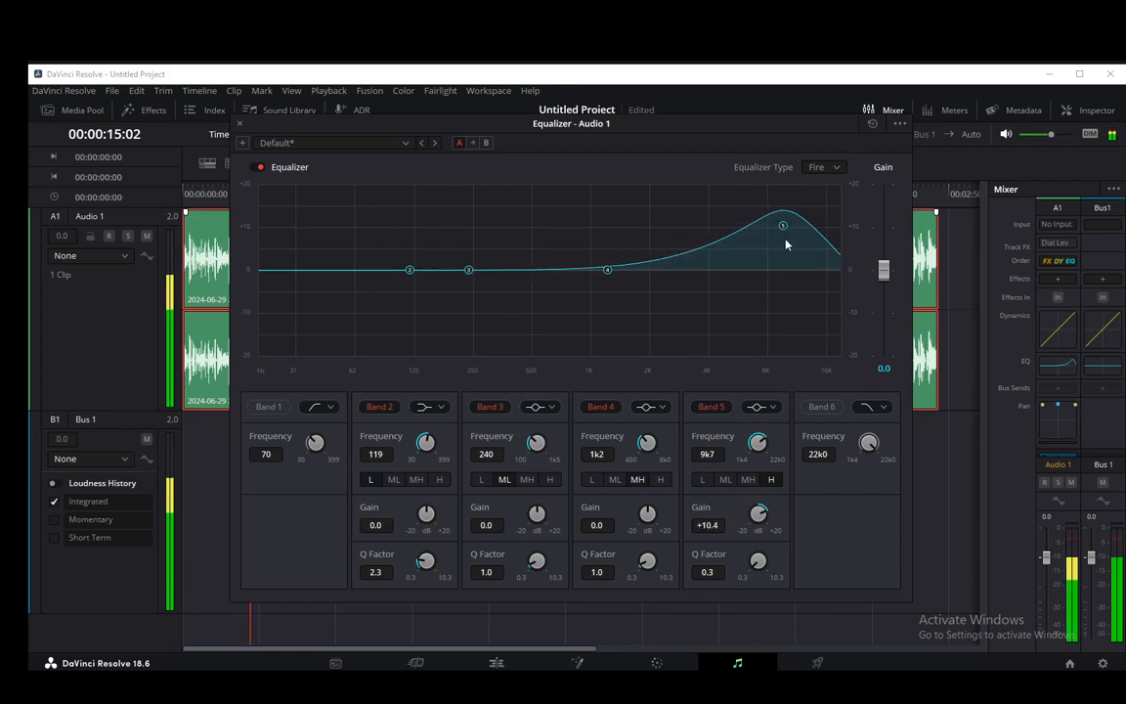
key(space)
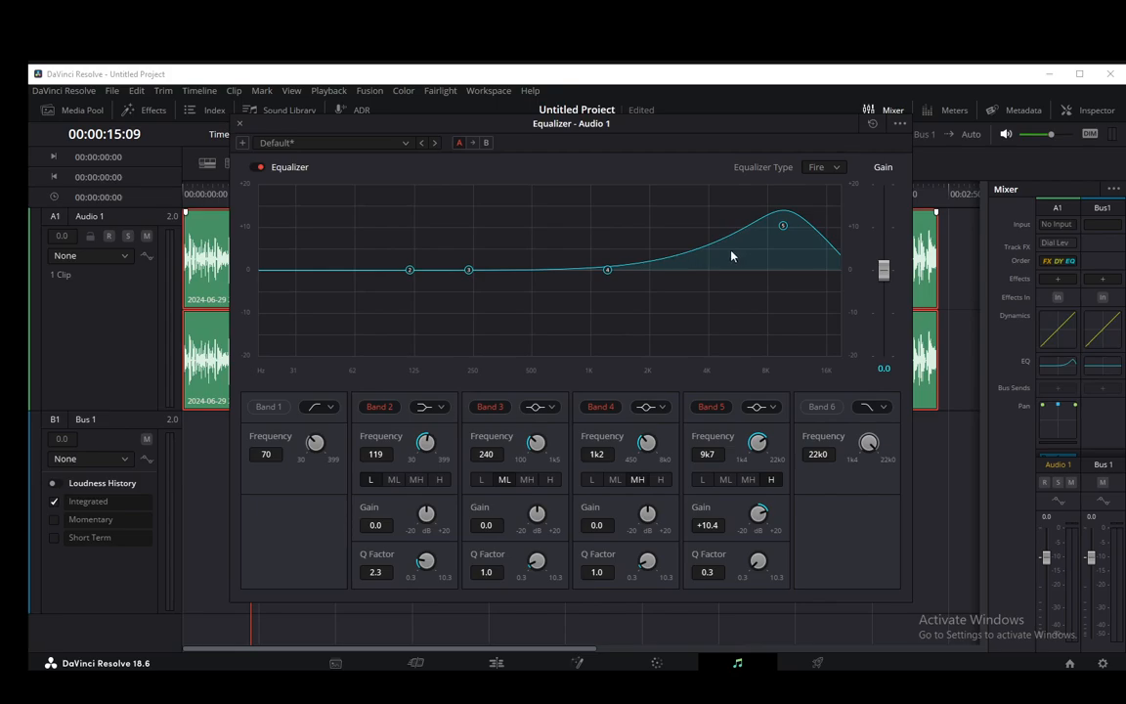
drag(787, 226, 770, 232)
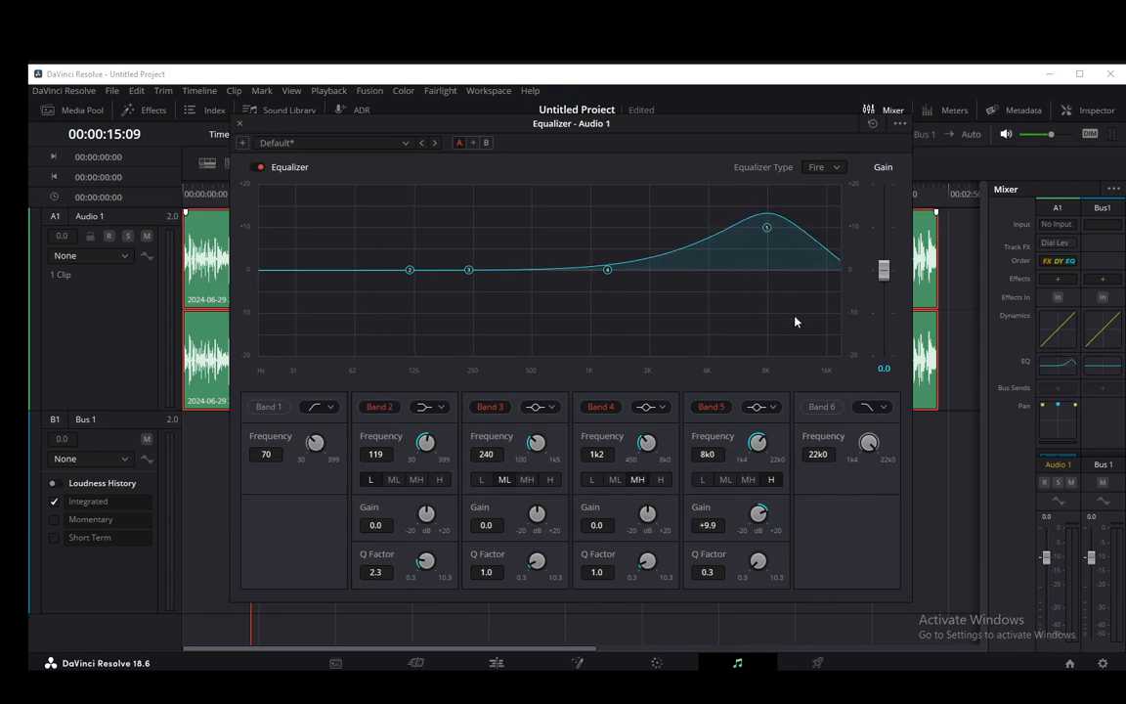
Enable the Band 6 high-cut filter and set its frequency to about 11.9 kHz.
click(821, 406)
drag(837, 286, 802, 328)
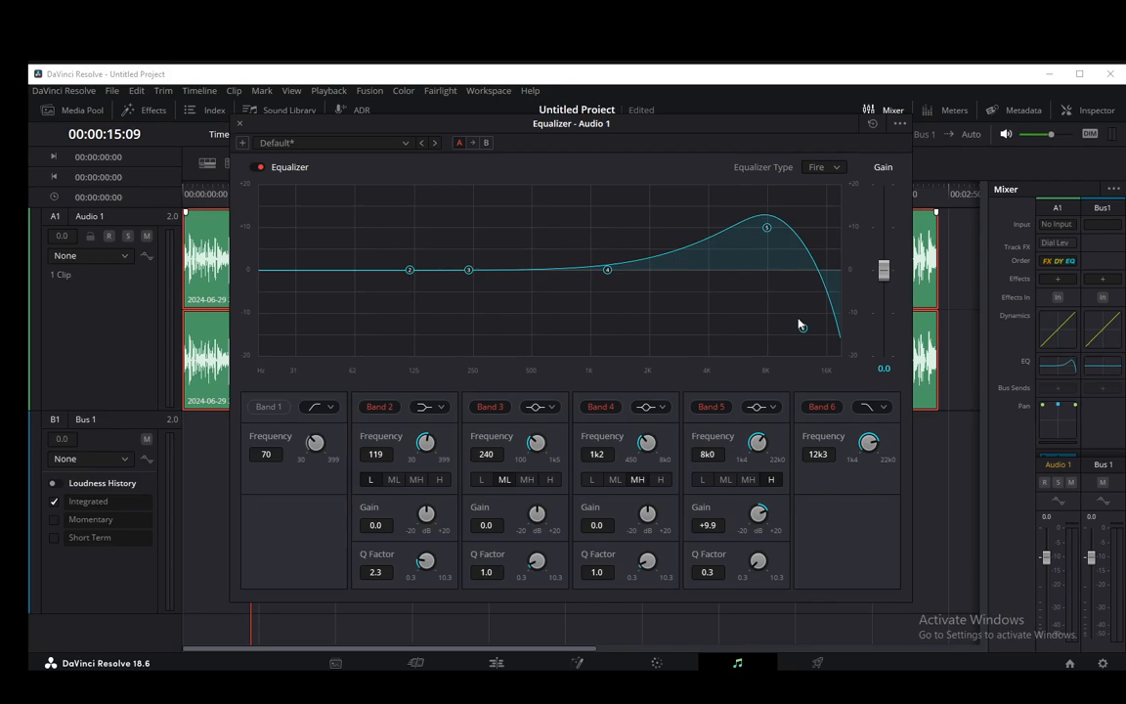
mouse_move(804, 332)
mouse_down()
mouse_move(830, 269)
mouse_move(798, 323)
mouse_move(802, 313)
mouse_up()
Enable the Band 1 low-cut filter and set its frequency to about 57 Hz while auditioning the audio.
click(283, 411)
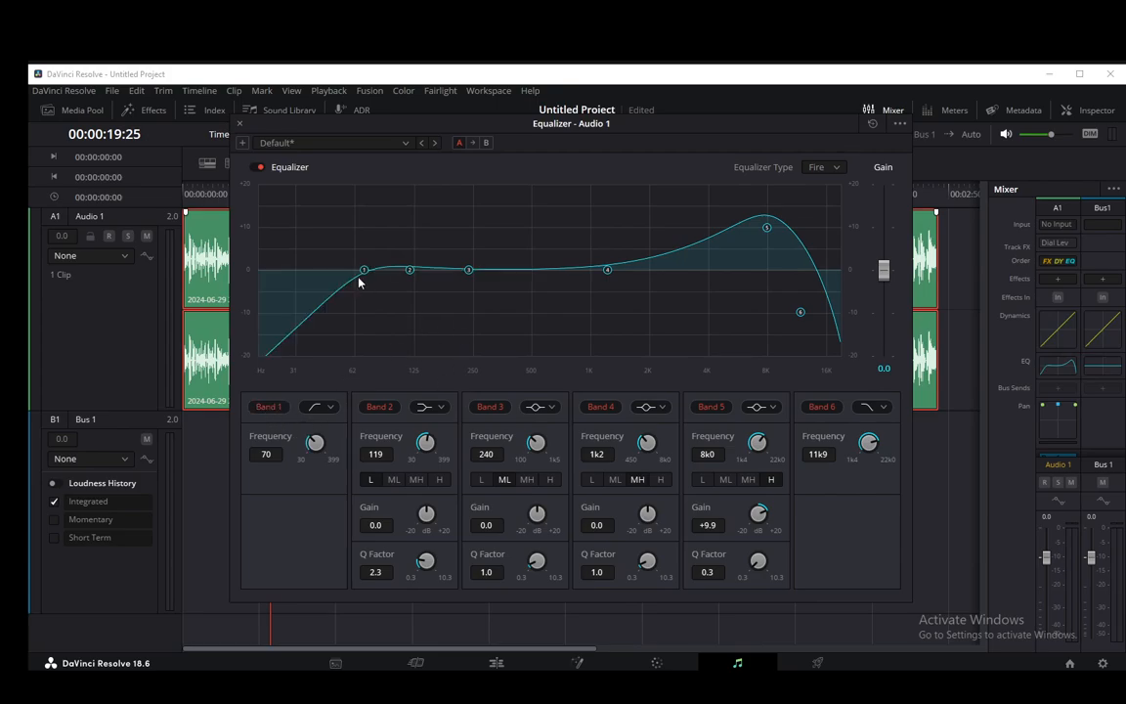
drag(359, 282, 334, 280)
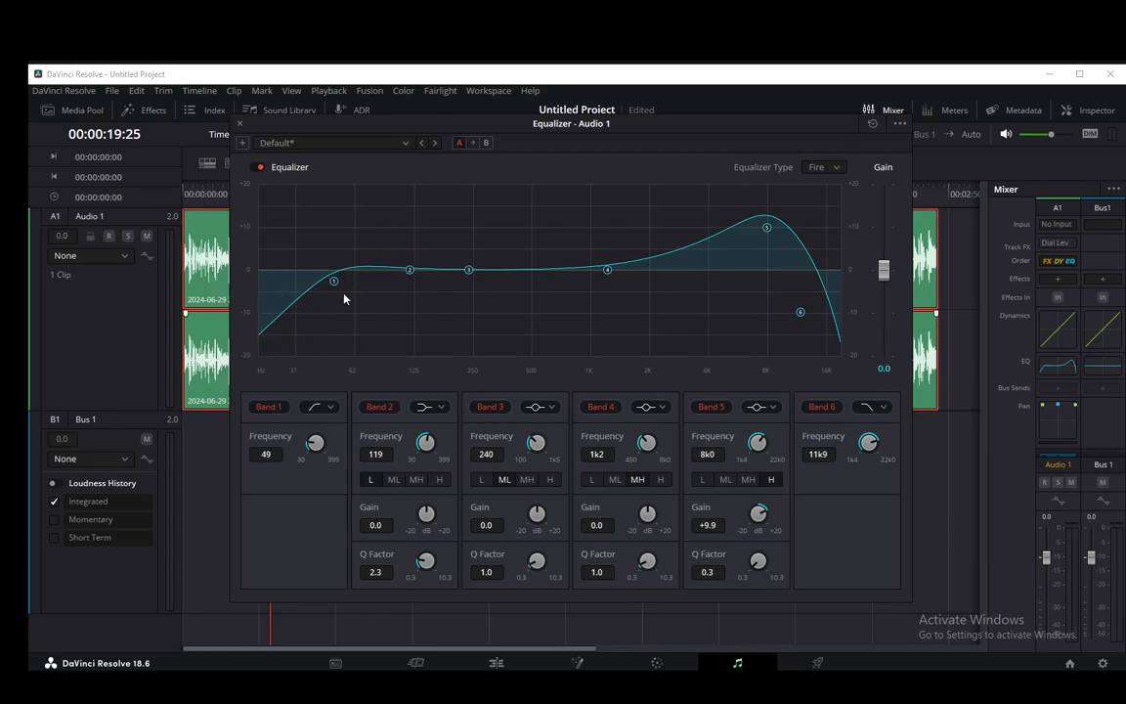
drag(334, 285, 254, 264)
key(space)
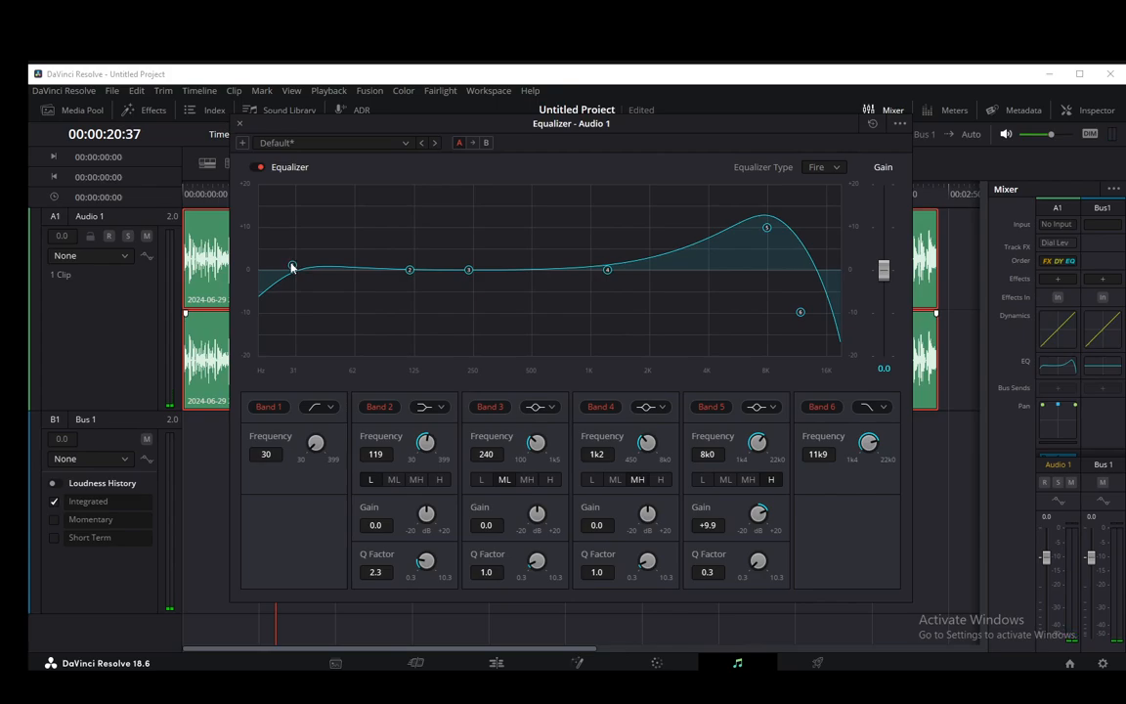
key(space)
drag(296, 268, 349, 283)
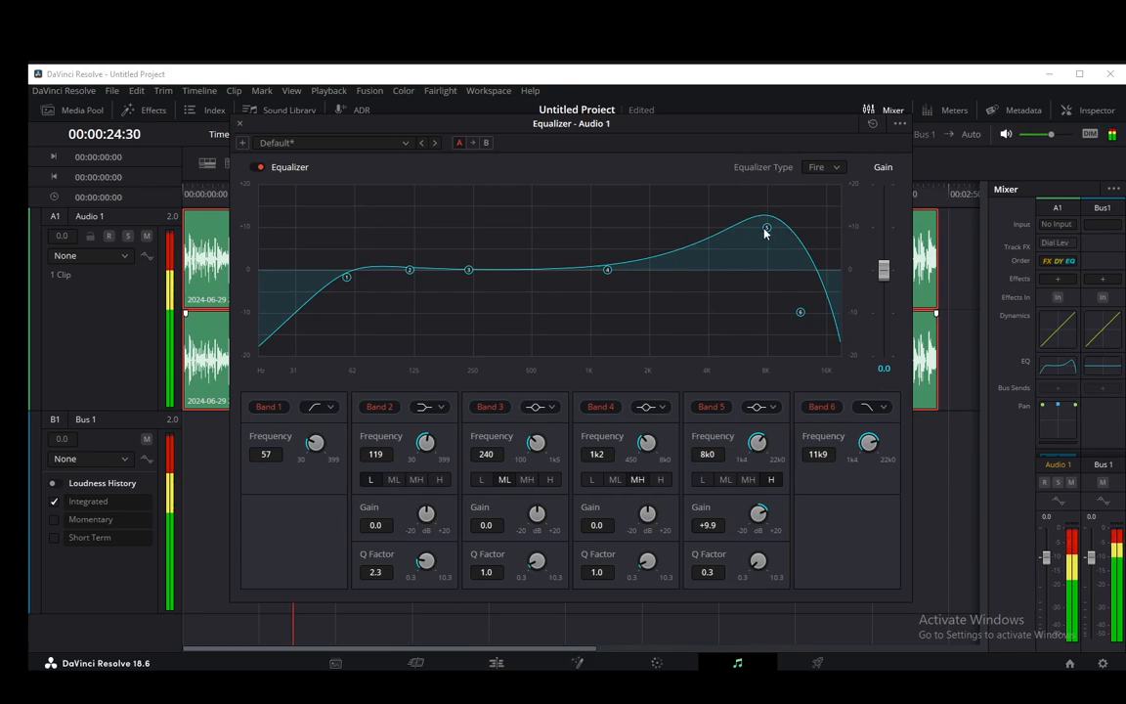
Fine-tune Band 5 to about 7.5 kHz at +9.8 dB and compare playback with the equalizer off and on.
mouse_move(764, 231)
mouse_down()
mouse_move(753, 233)
mouse_move(761, 229)
mouse_up()
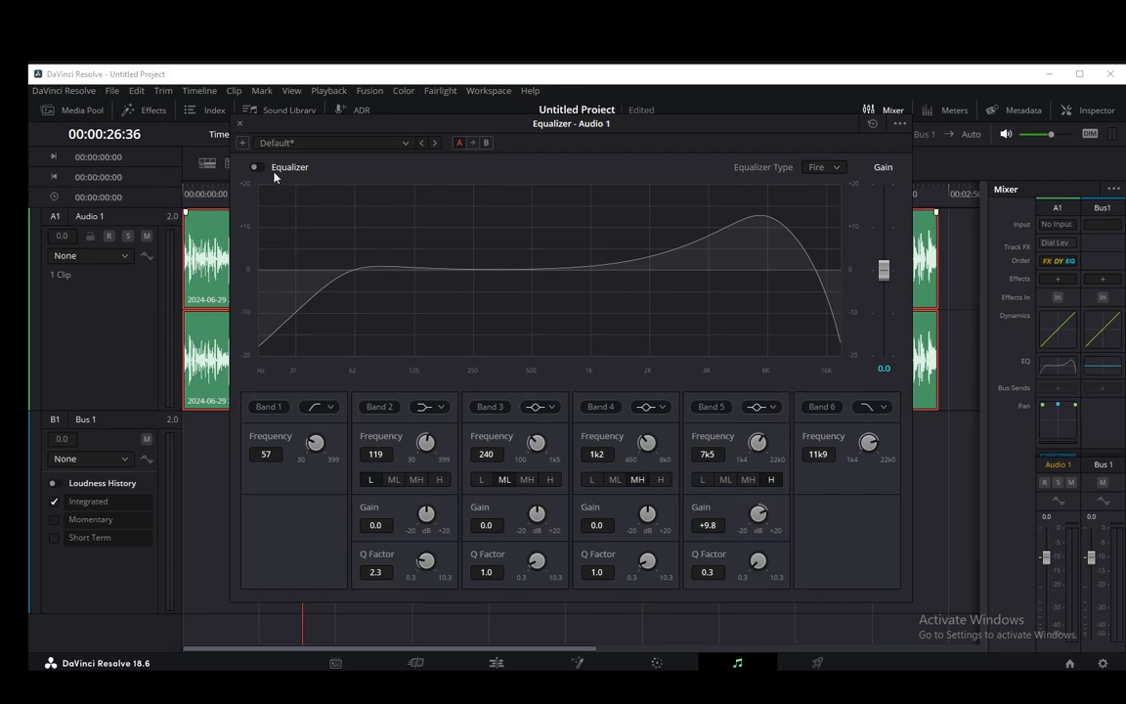
key(space)
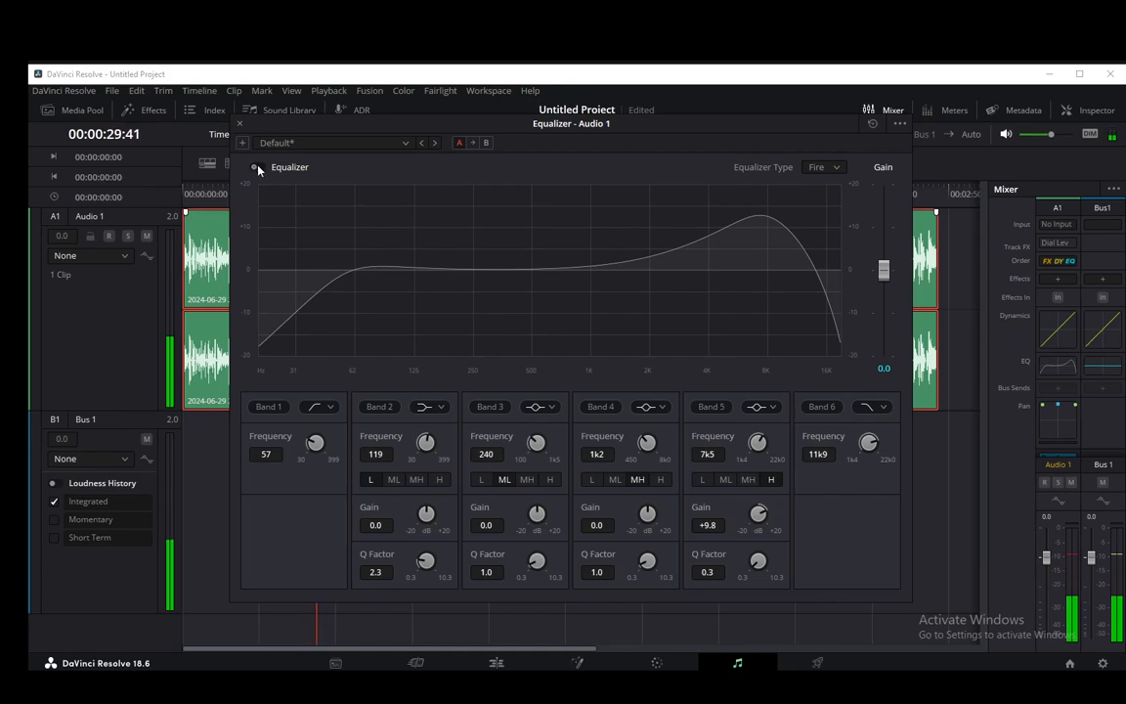
click(256, 169)
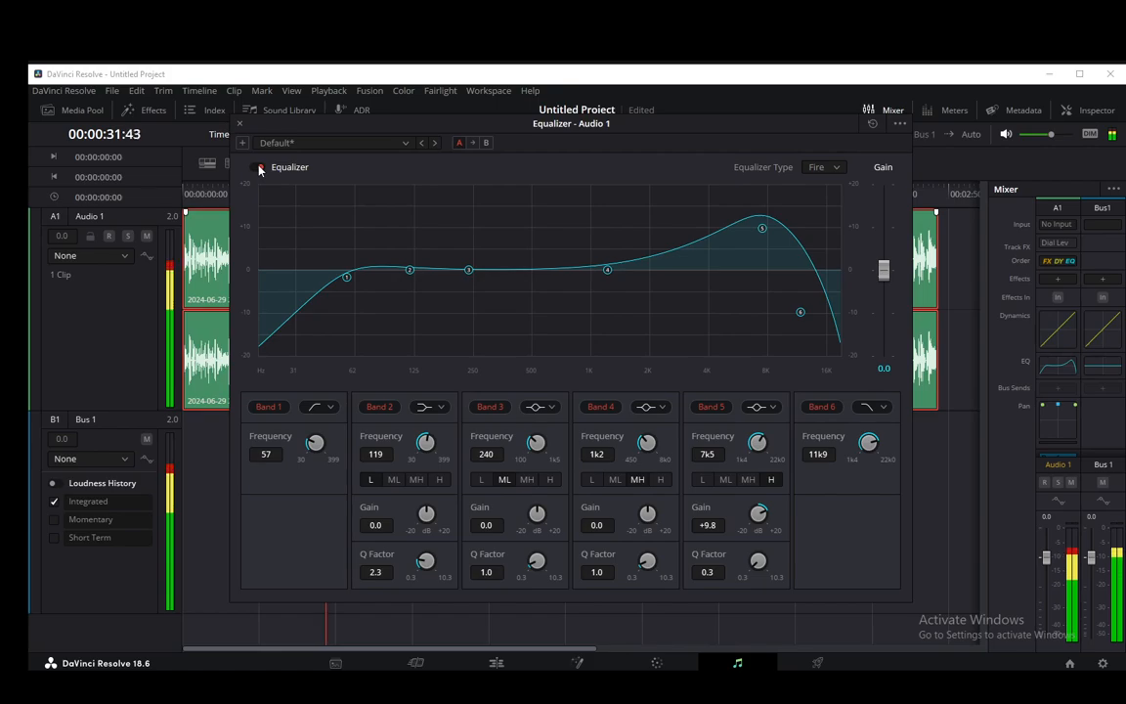
click(258, 168)
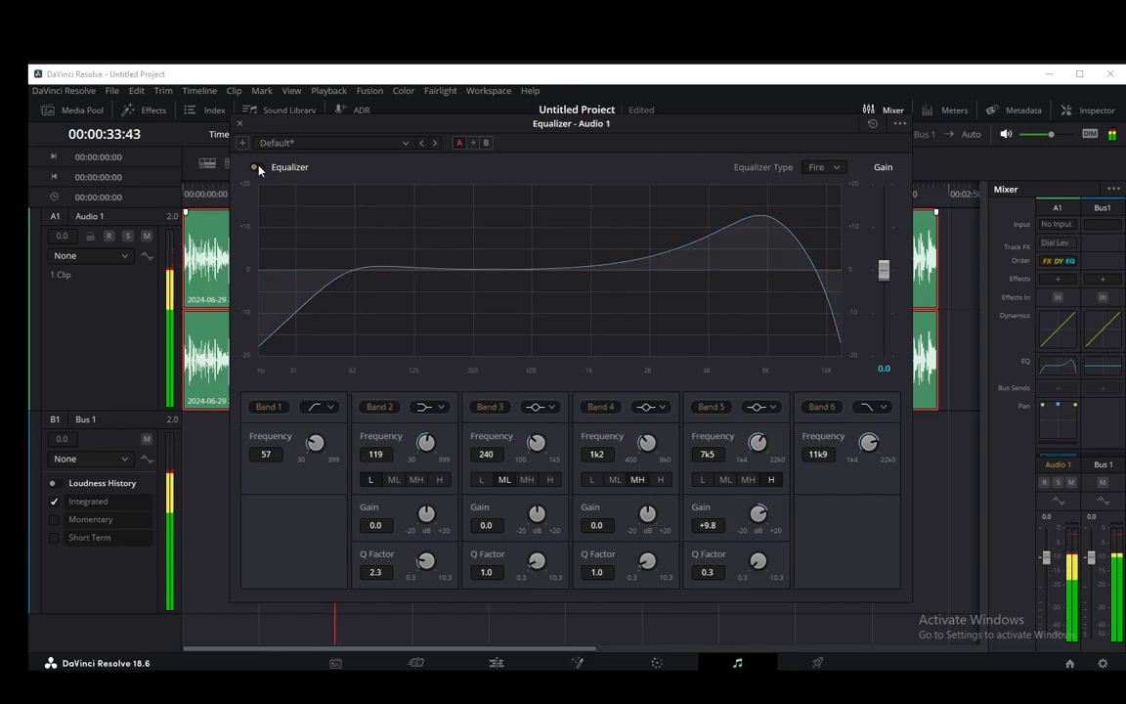
click(257, 168)
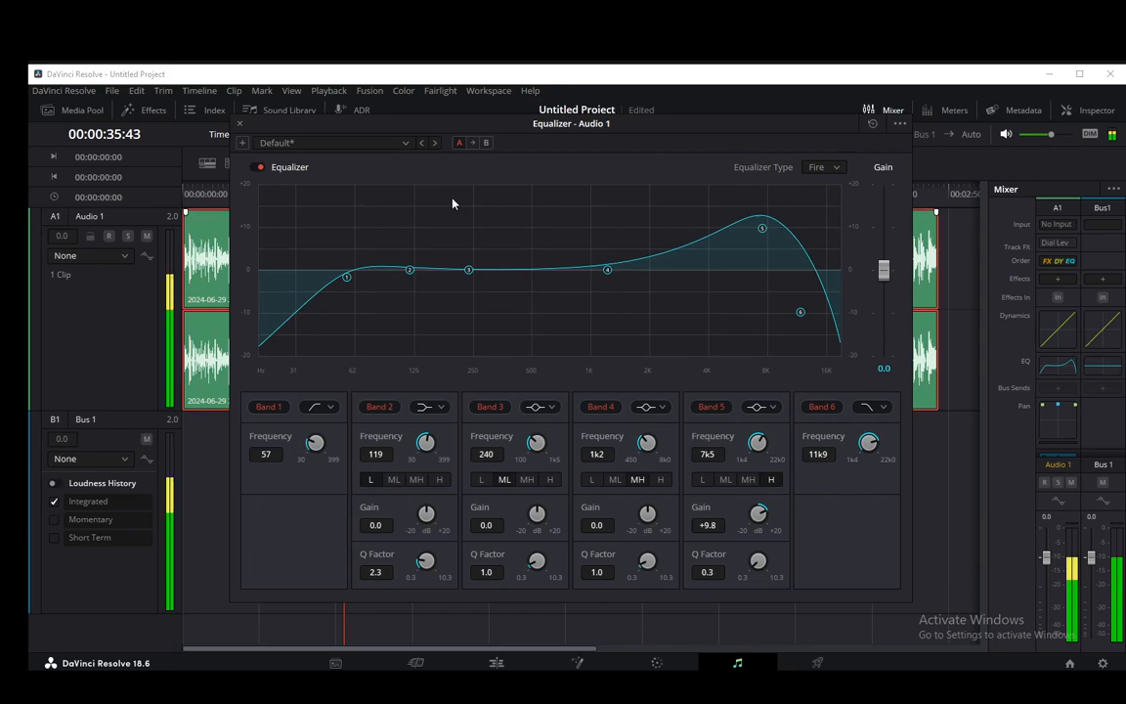